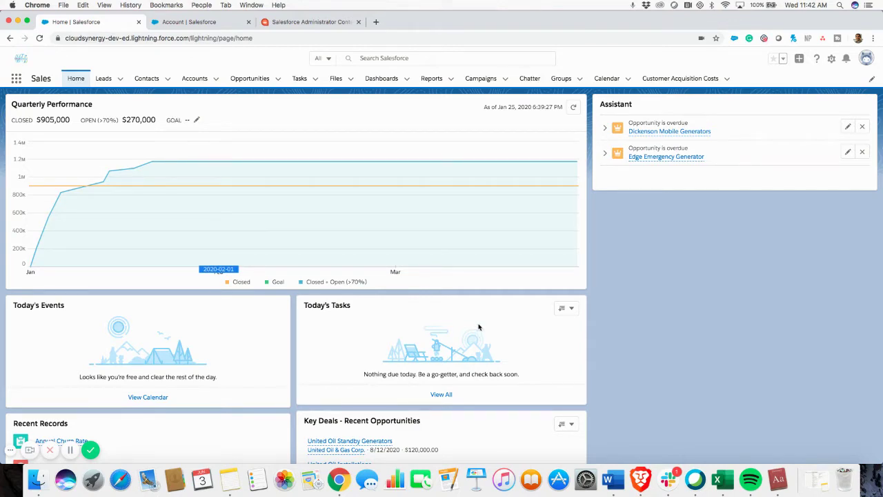
Open the Annual Churn Rate report and show its filters on this-year Acquisition or Churn Date.
left_click(432, 78)
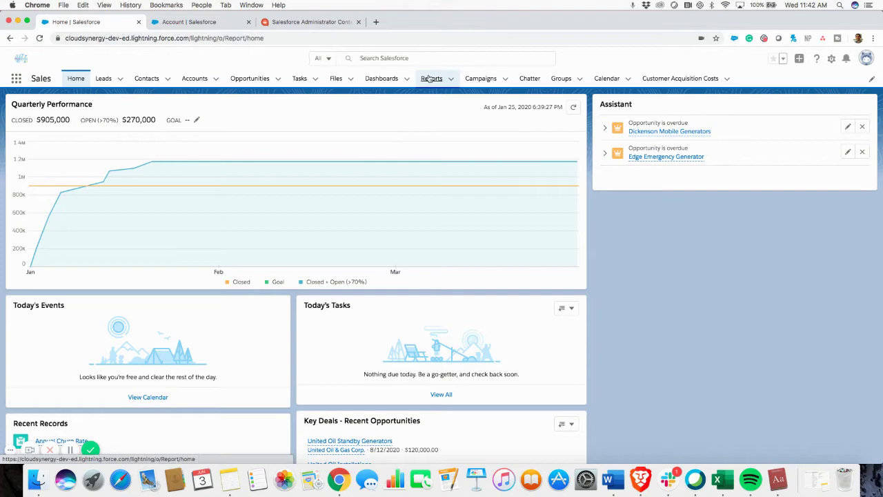
left_click(117, 154)
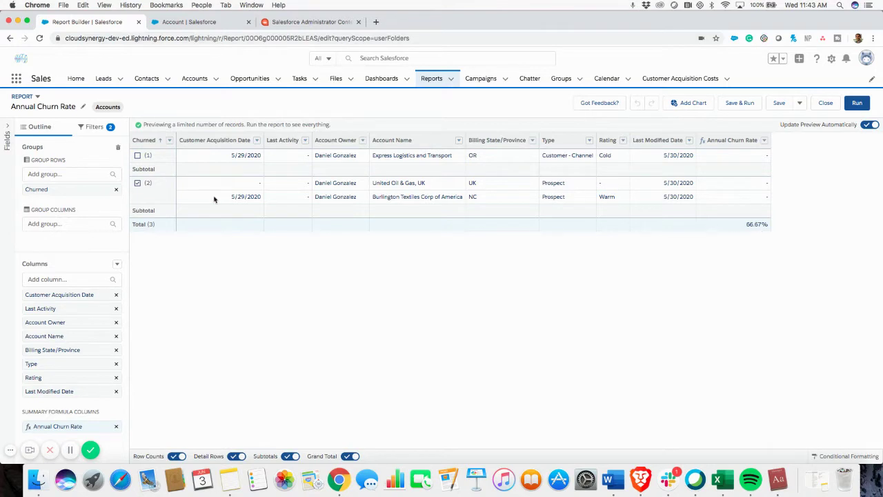
left_click(95, 128)
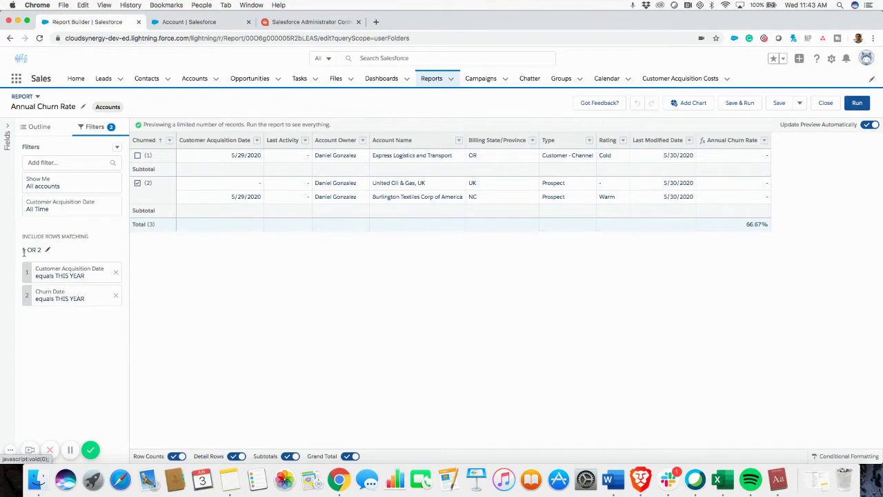
Review the Account's Customer Acquisition Date roll-up field: MIN of won Opportunity Close Date.
left_click(191, 24)
scroll(254, 275, "down", 1)
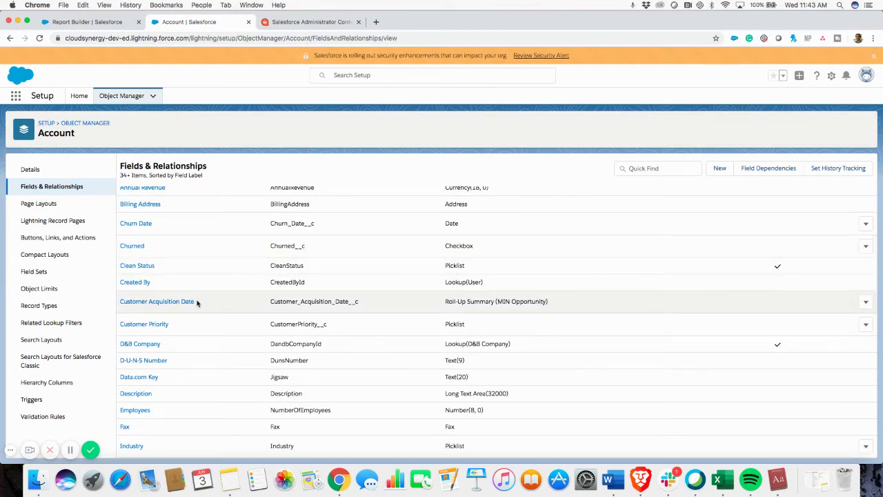
left_click_drag(200, 304, 120, 301)
left_click_drag(445, 302, 505, 298)
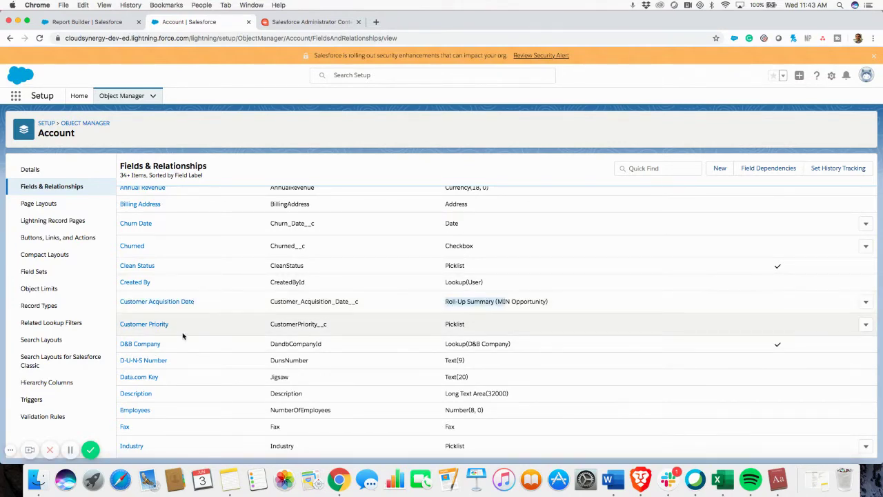
left_click(177, 304)
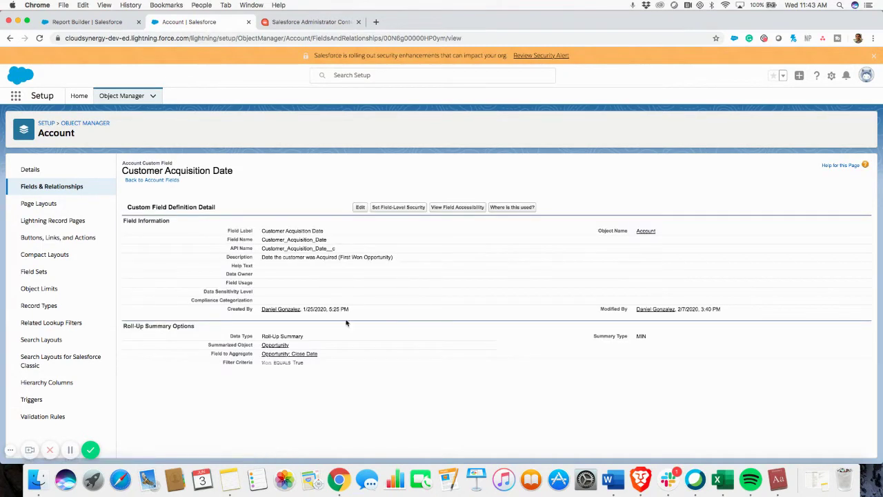
left_click_drag(328, 354, 294, 353)
Review the Account's Churn Date field definition.
left_click(62, 189)
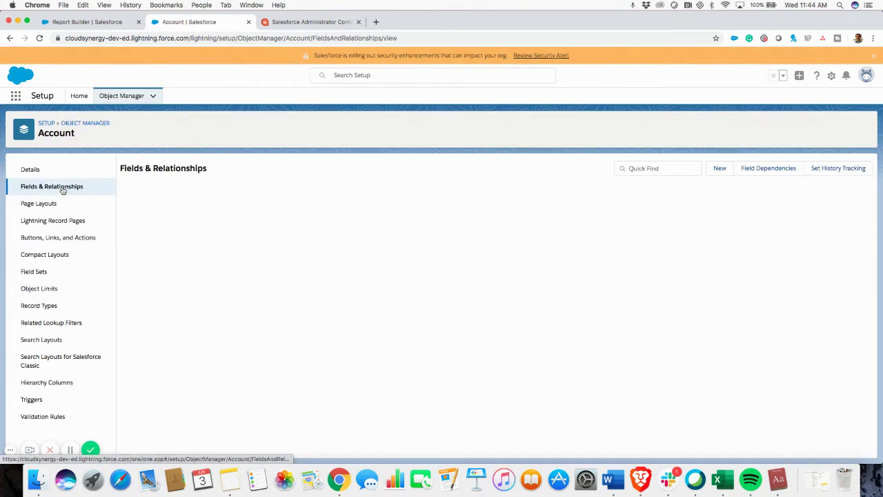
scroll(166, 289, "down", 3)
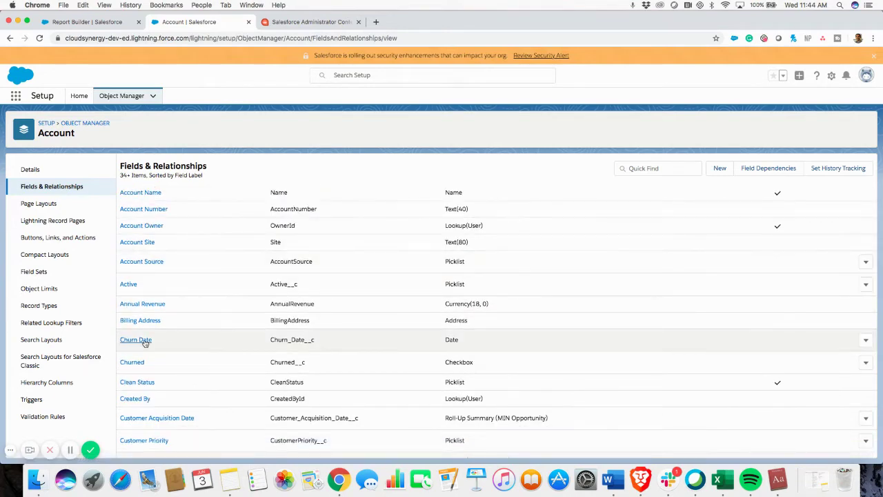
left_click(136, 339)
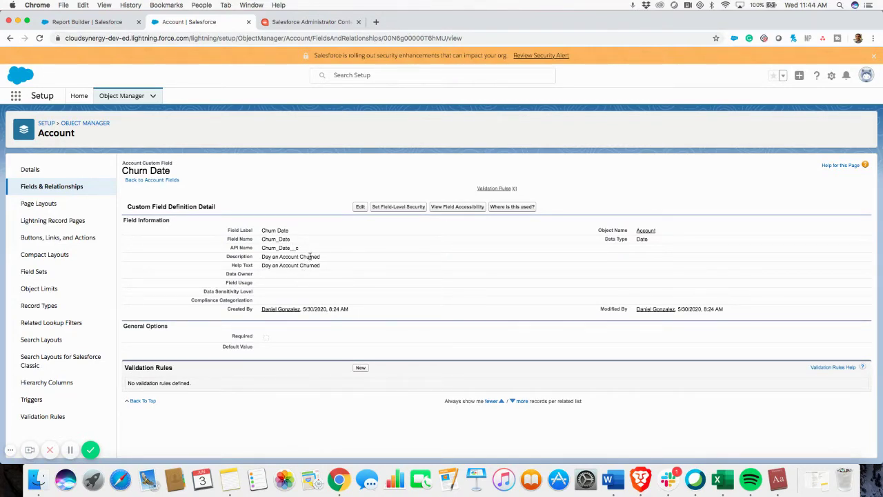
View the Account's Churned checkbox field, which defaults to Unchecked.
left_click(10, 39)
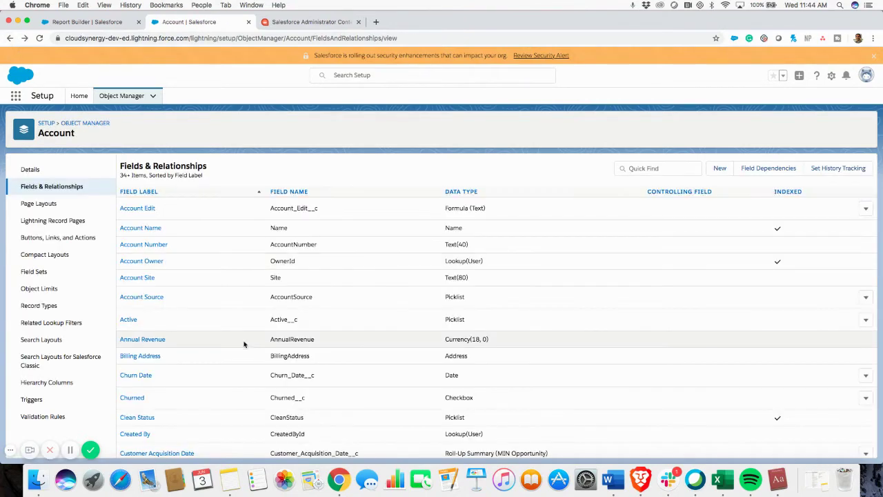
scroll(245, 345, "down", 2)
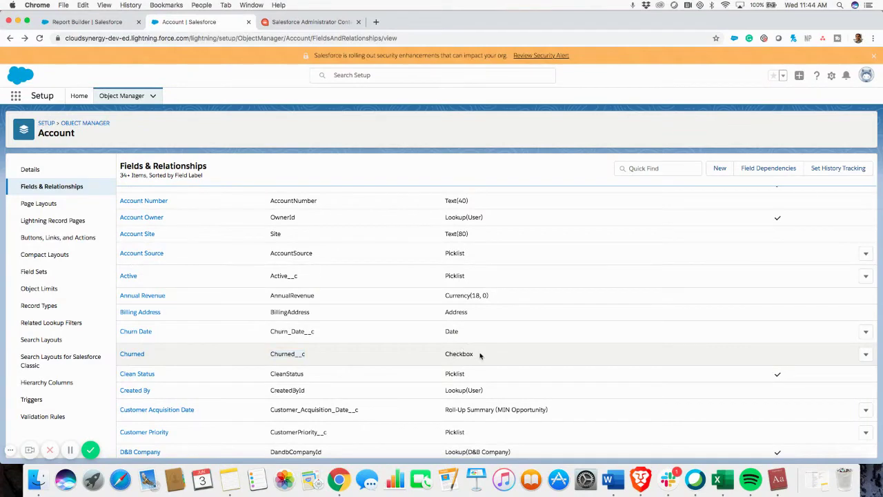
left_click(137, 354)
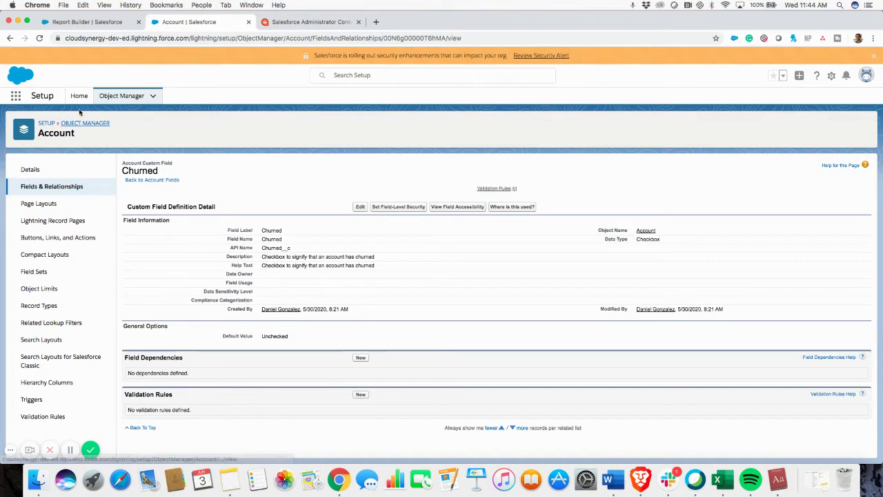
Find the Churn Date workflow rule and its field update setting Churn Date to TODAY().
left_click(77, 95)
left_click(60, 122)
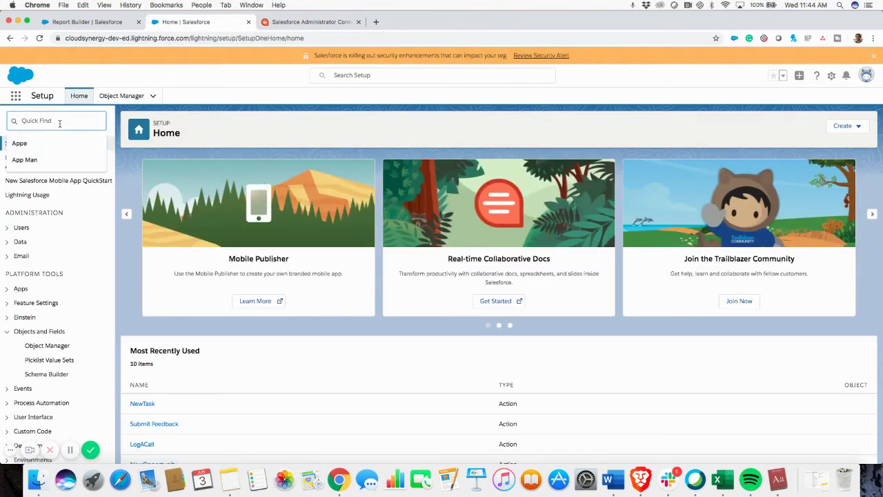
type("workflow")
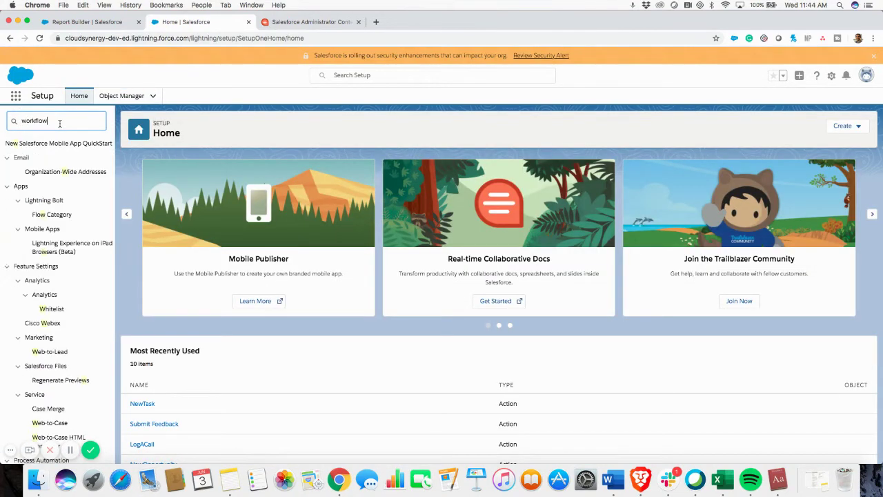
left_click(47, 243)
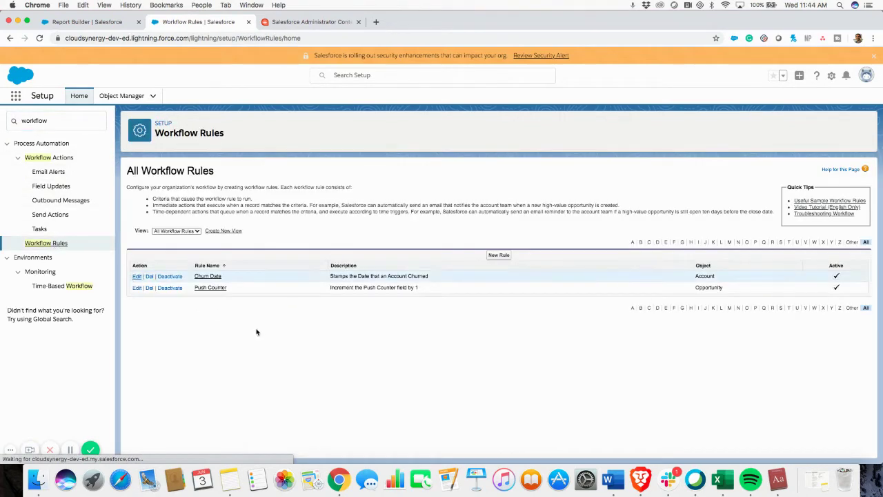
left_click(207, 276)
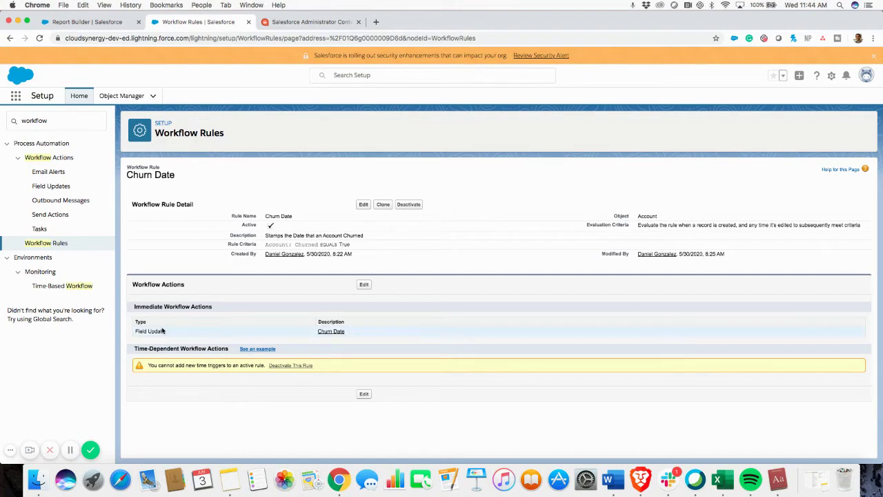
left_click(340, 332)
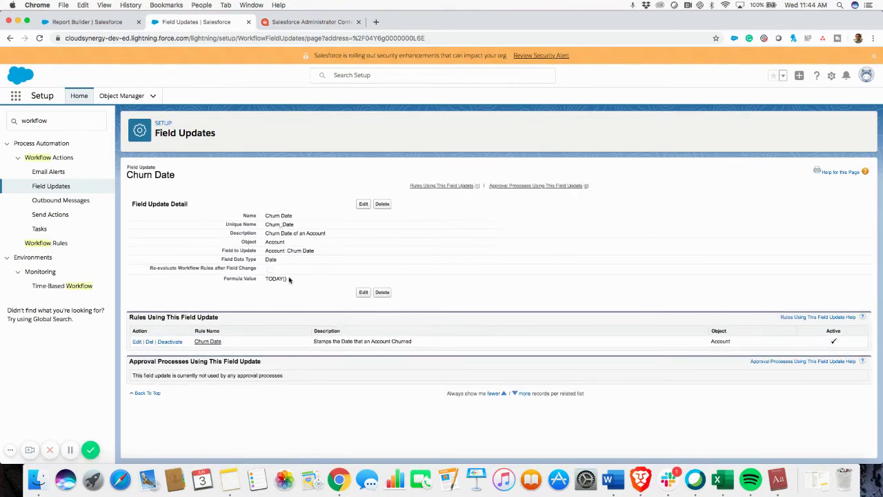
triple_click(268, 277)
Browse the Account object's fields in Object Manager, then return to the Annual Churn Rate report.
left_click(121, 96)
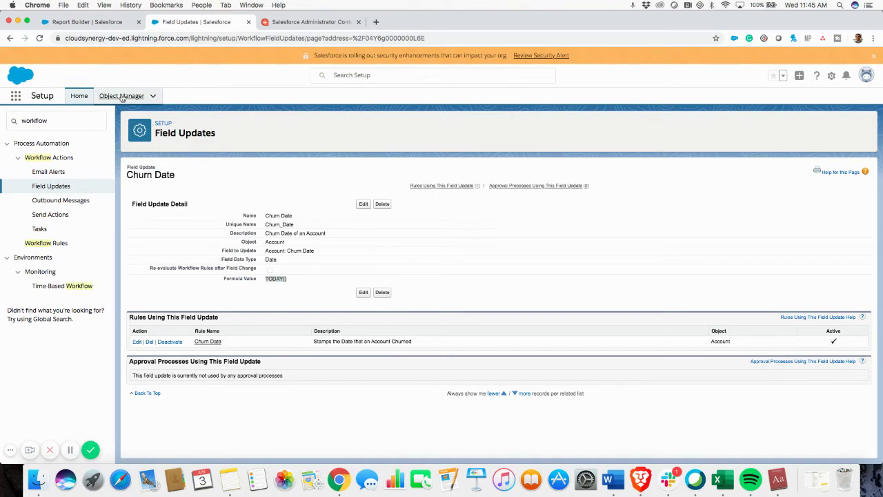
left_click(20, 185)
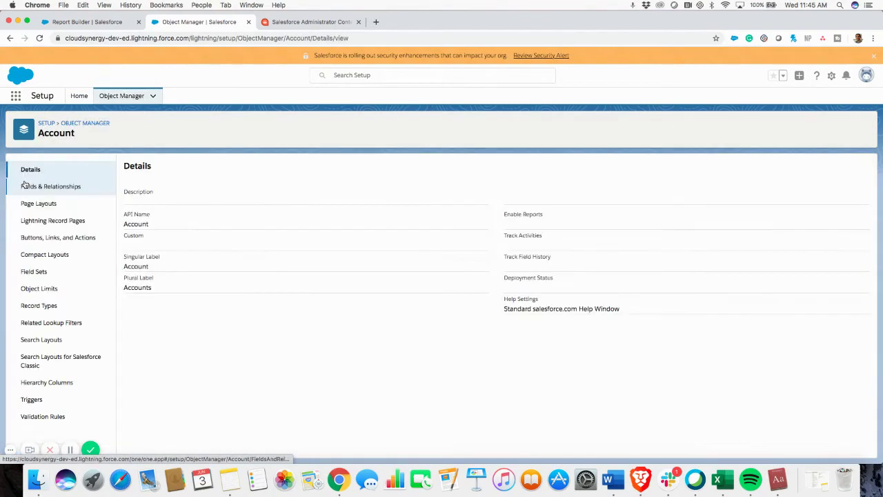
left_click(69, 187)
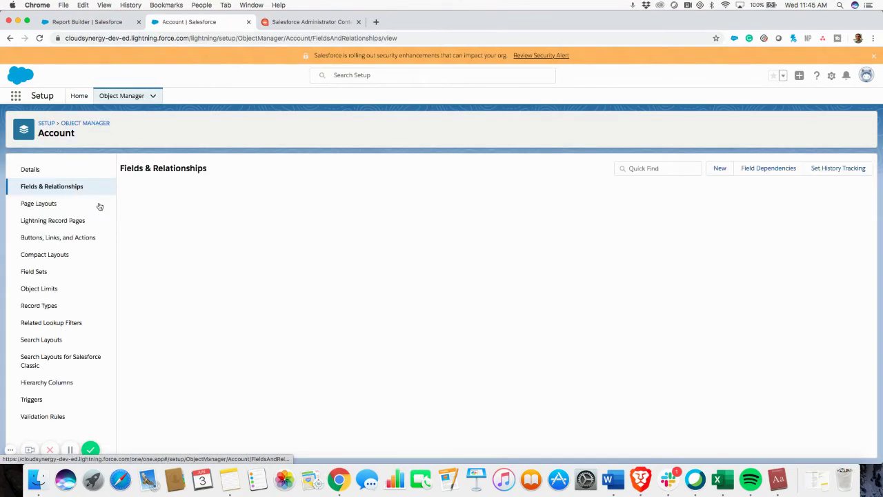
scroll(166, 363, "down", 5)
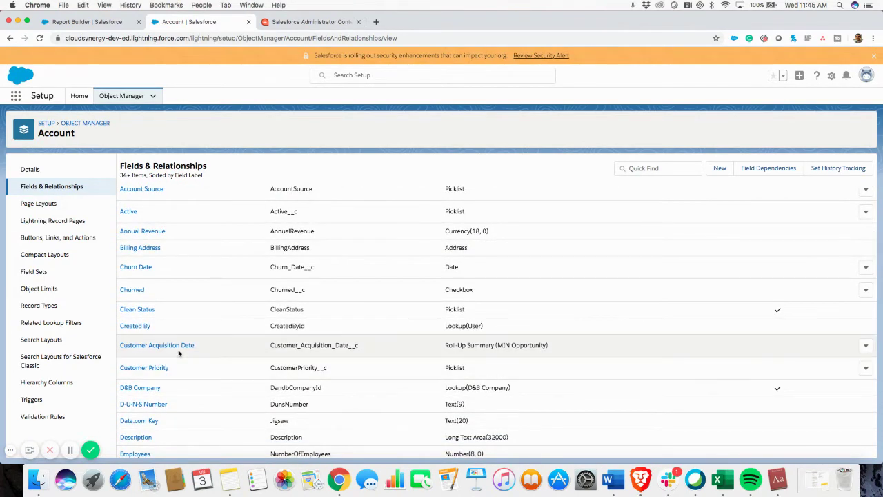
scroll(179, 354, "up", 2)
scroll(178, 352, "down", 5)
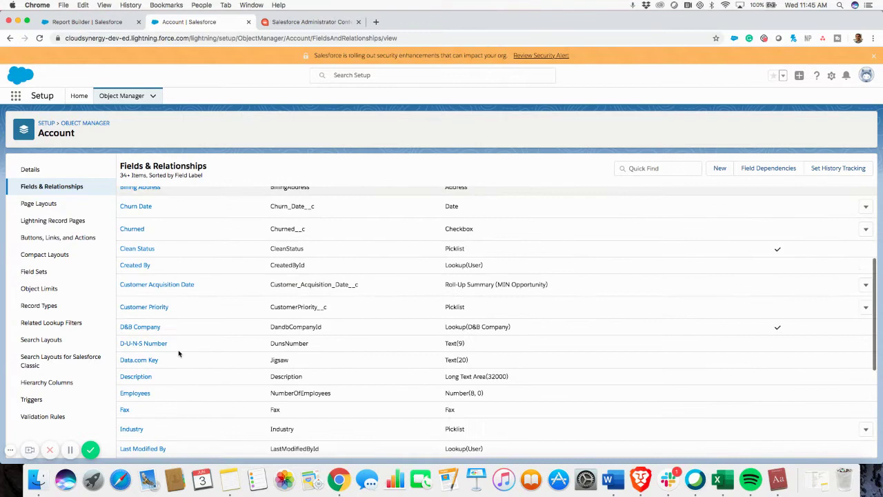
scroll(151, 264, "up", 1)
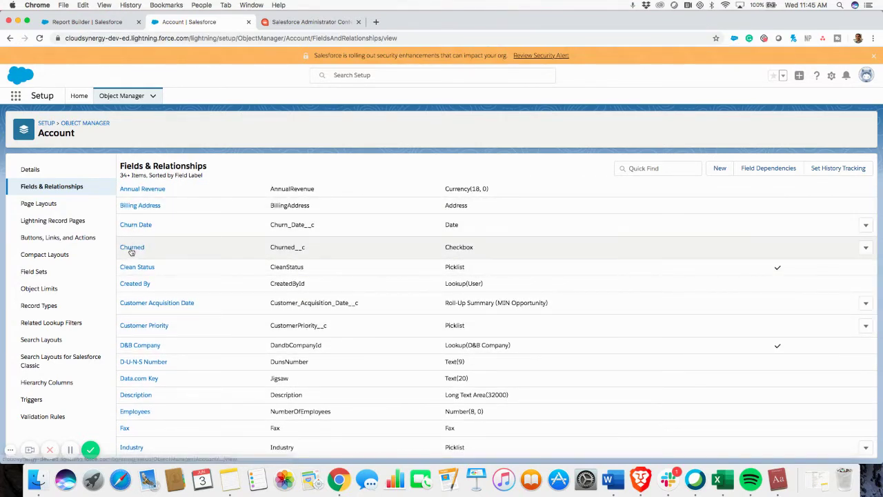
scroll(132, 227, "up", 1)
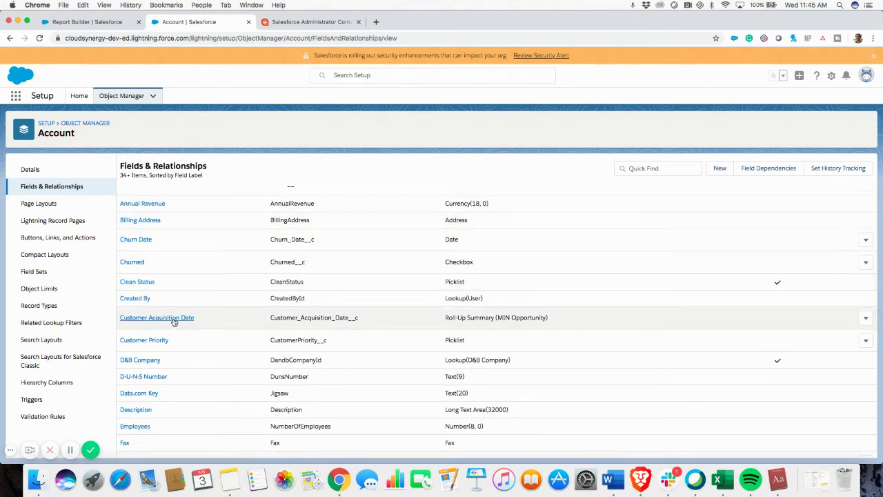
left_click(89, 23)
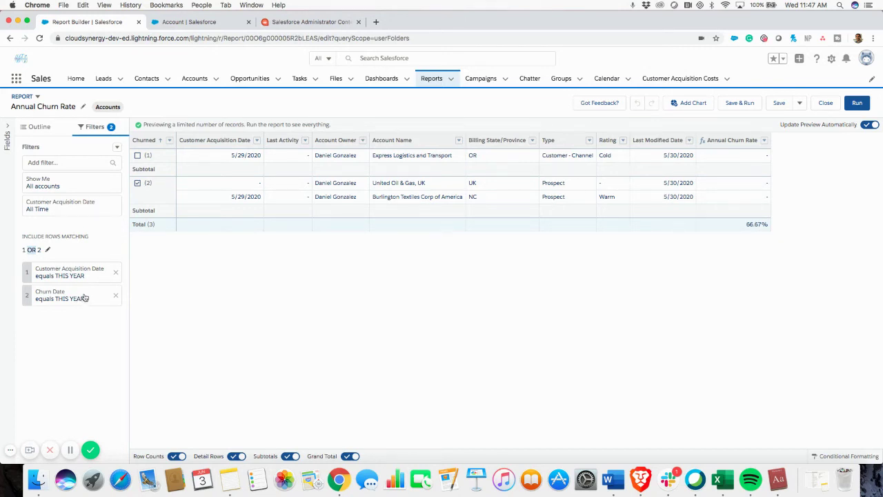
Show the report outline with rows grouped by Churned and the Annual Churn Rate formula column.
left_click(39, 128)
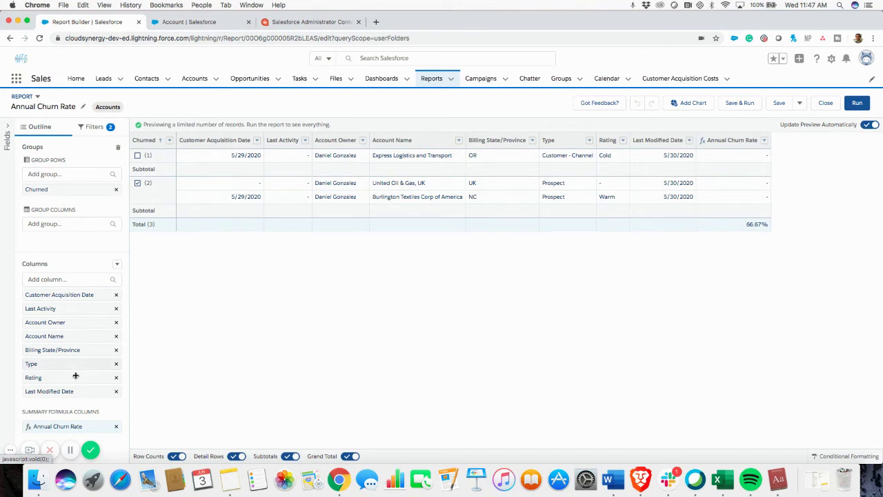
Open the Annual Churn Rate summary formula and highlight its RowCount and GRAND_SUMMARY parts.
left_click(62, 426)
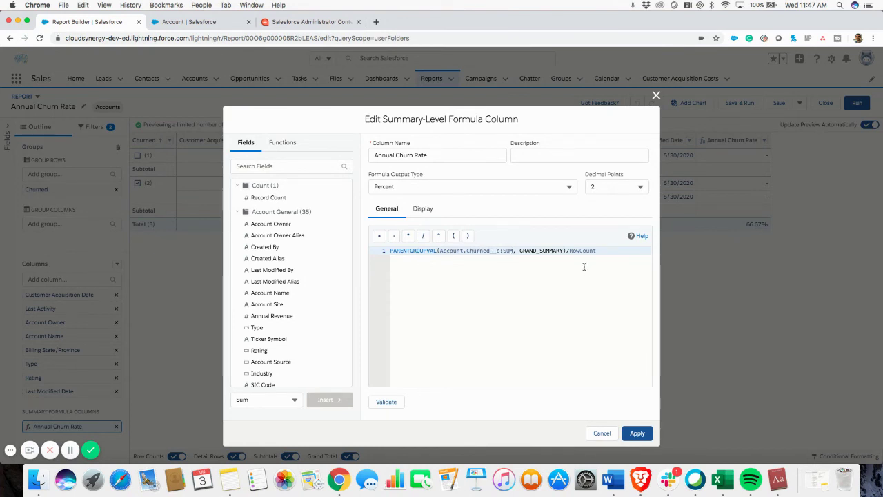
left_click_drag(570, 251, 599, 250)
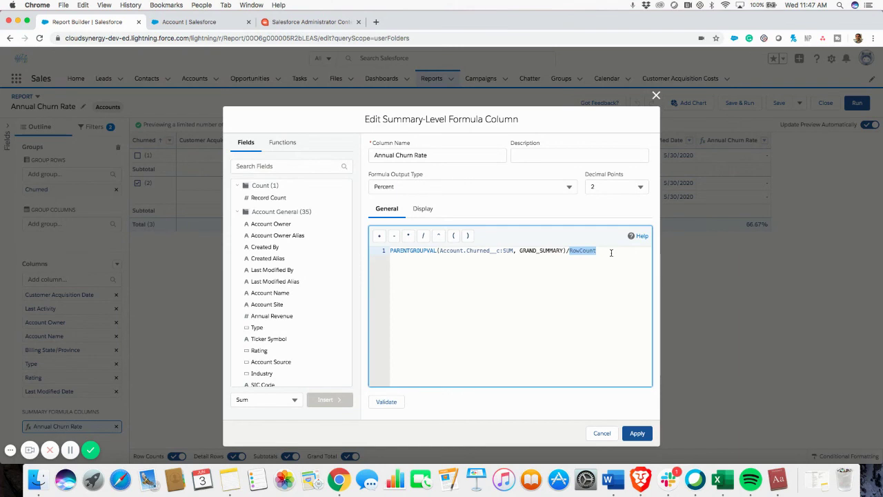
left_click(545, 302)
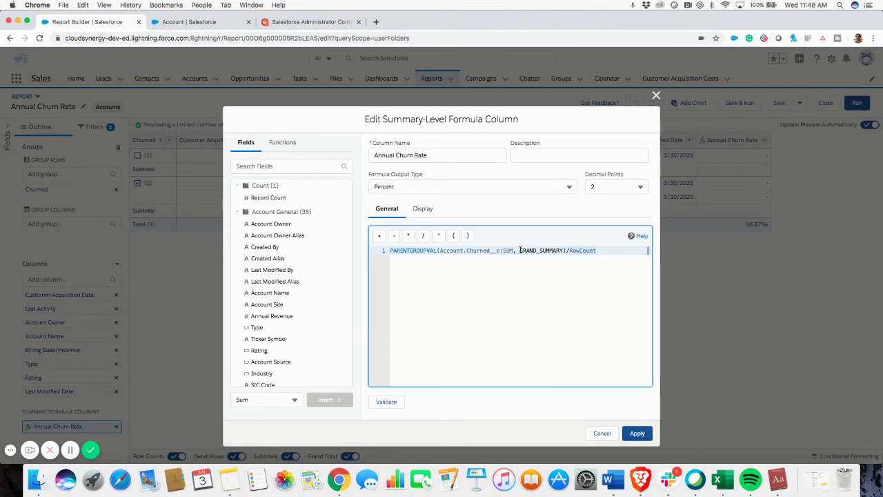
left_click_drag(520, 250, 564, 249)
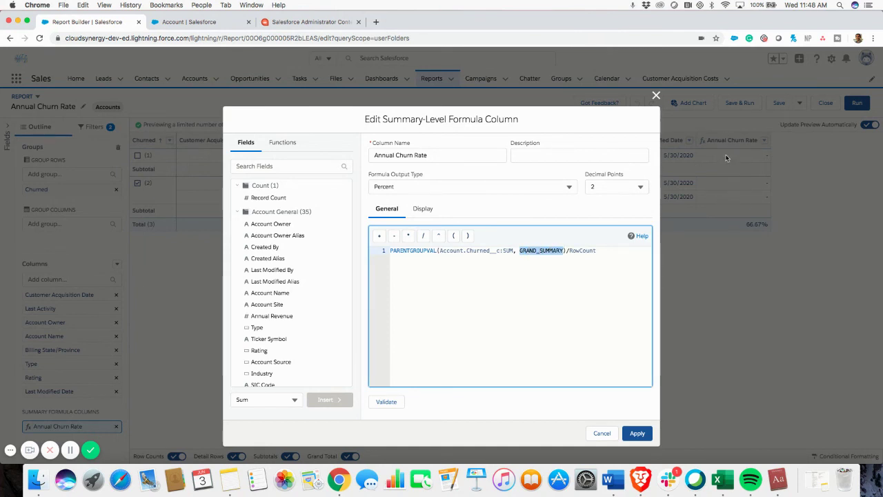
Close the formula editor and check the report's 66.67% churn rate across 3 records.
left_click(657, 96)
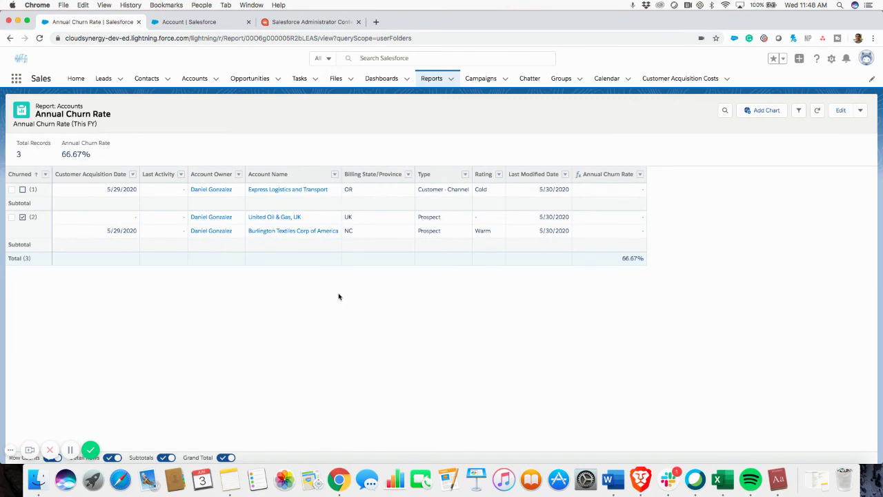
left_click(641, 258)
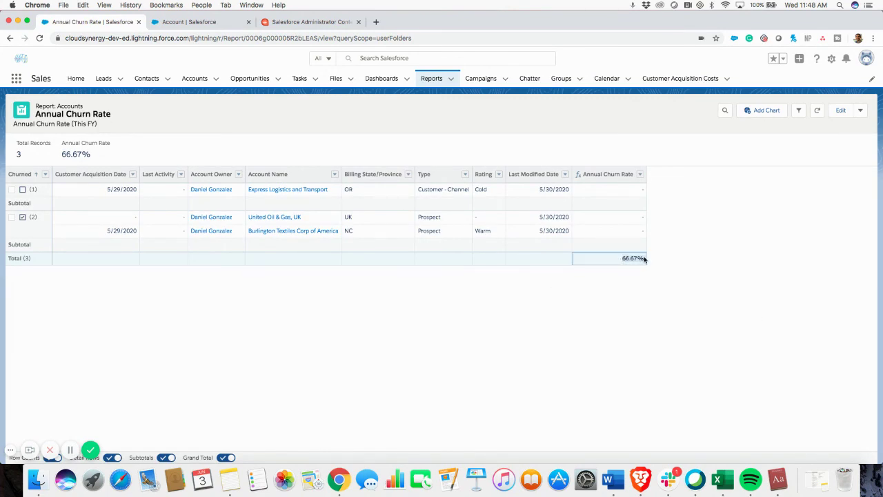
left_click(604, 307)
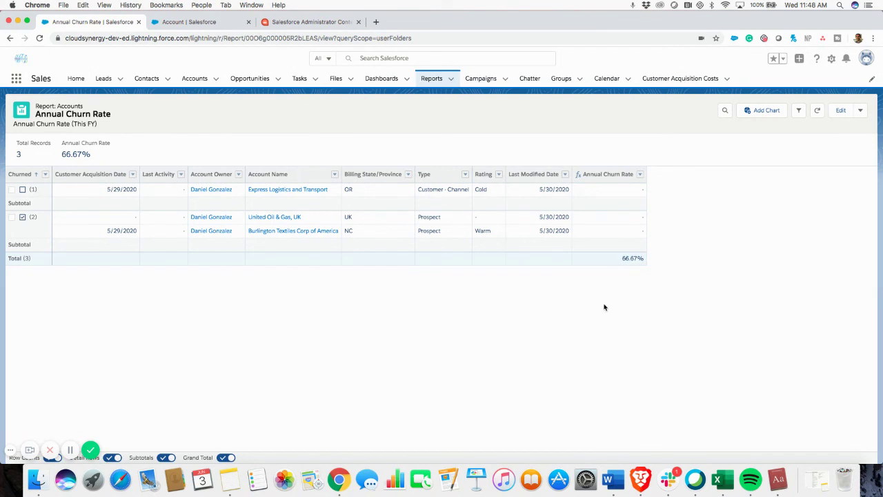